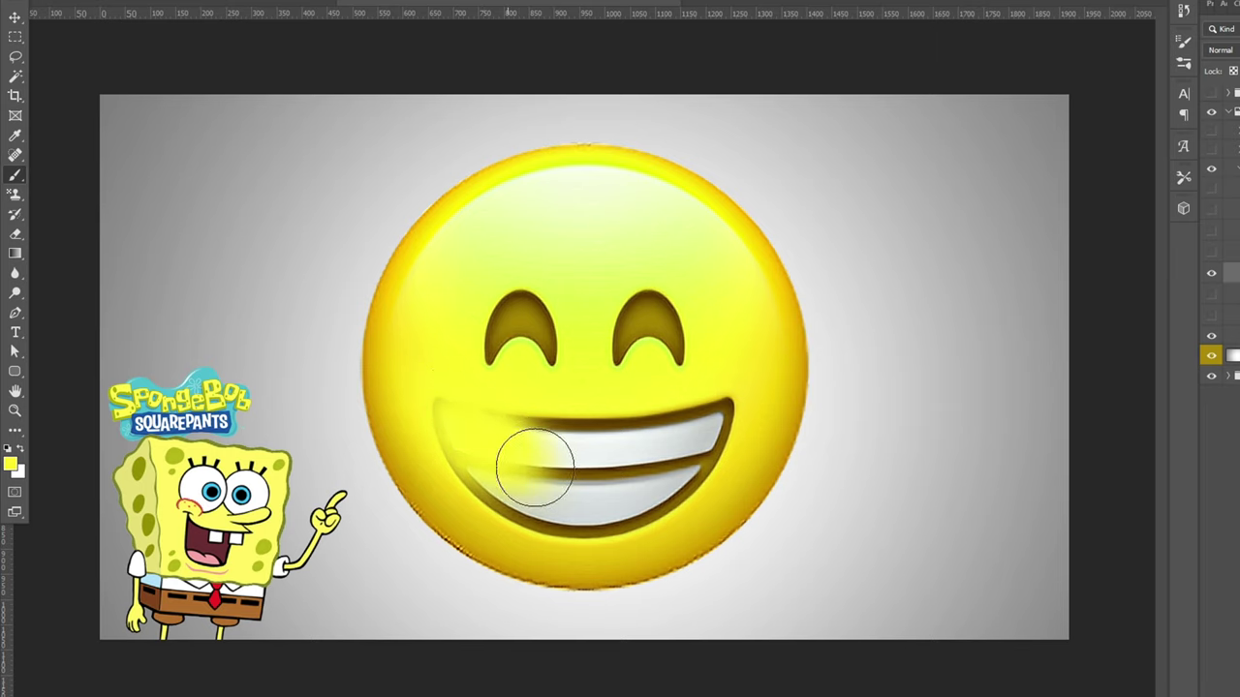
# - Paint over the emoji's original grinning mouth with yellow sampled from the surrounding face
pyautogui.keyDown('alt'); pyautogui.click(573, 368); pyautogui.keyUp('alt')
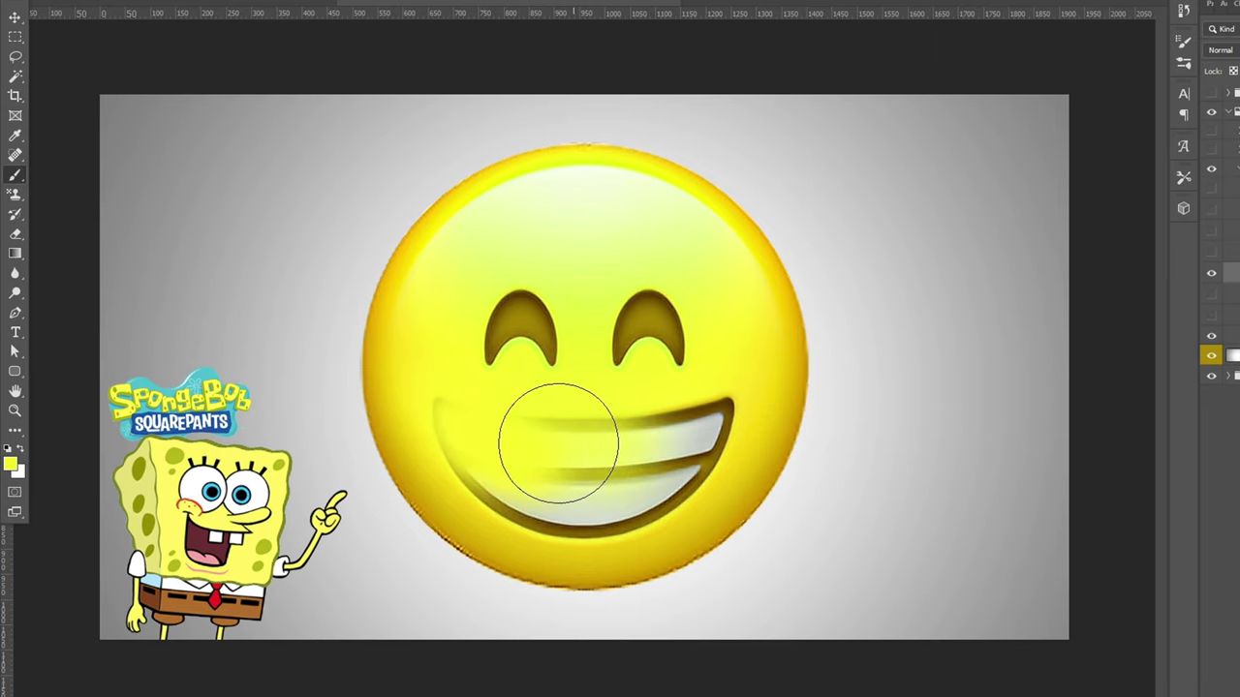
pyautogui.keyDown('alt'); pyautogui.click(727, 407); pyautogui.keyUp('alt')
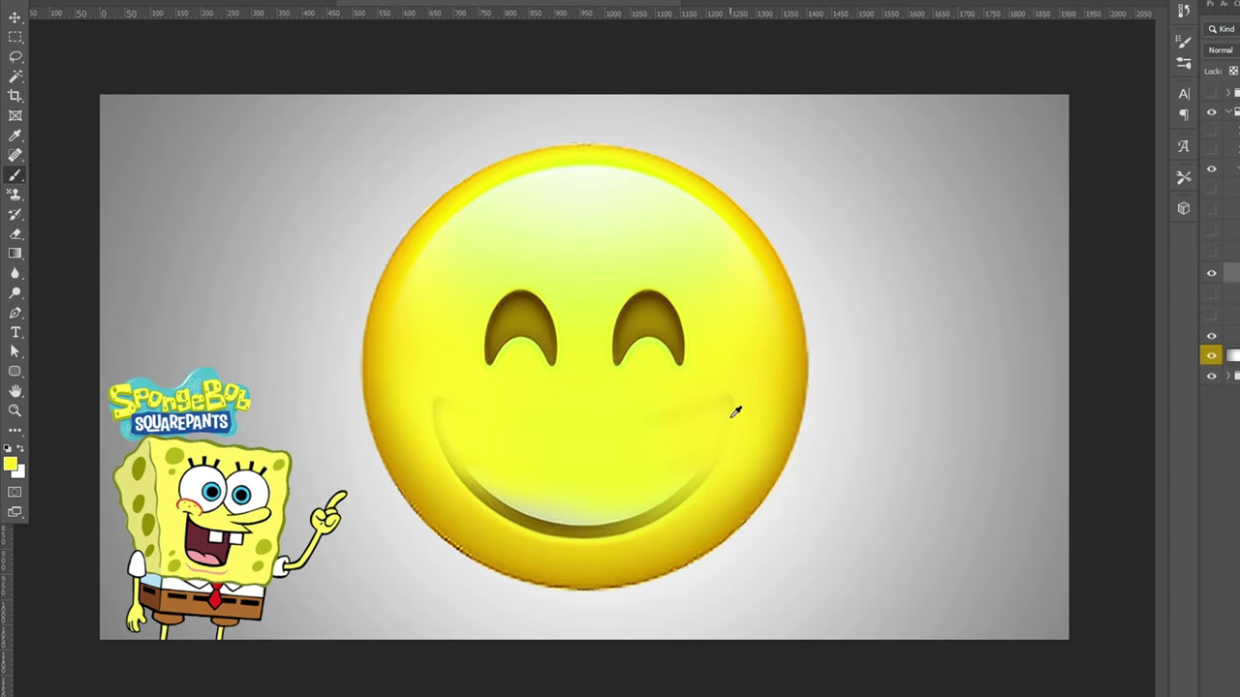
pyautogui.keyDown('alt'); pyautogui.click(588, 445); pyautogui.keyUp('alt')
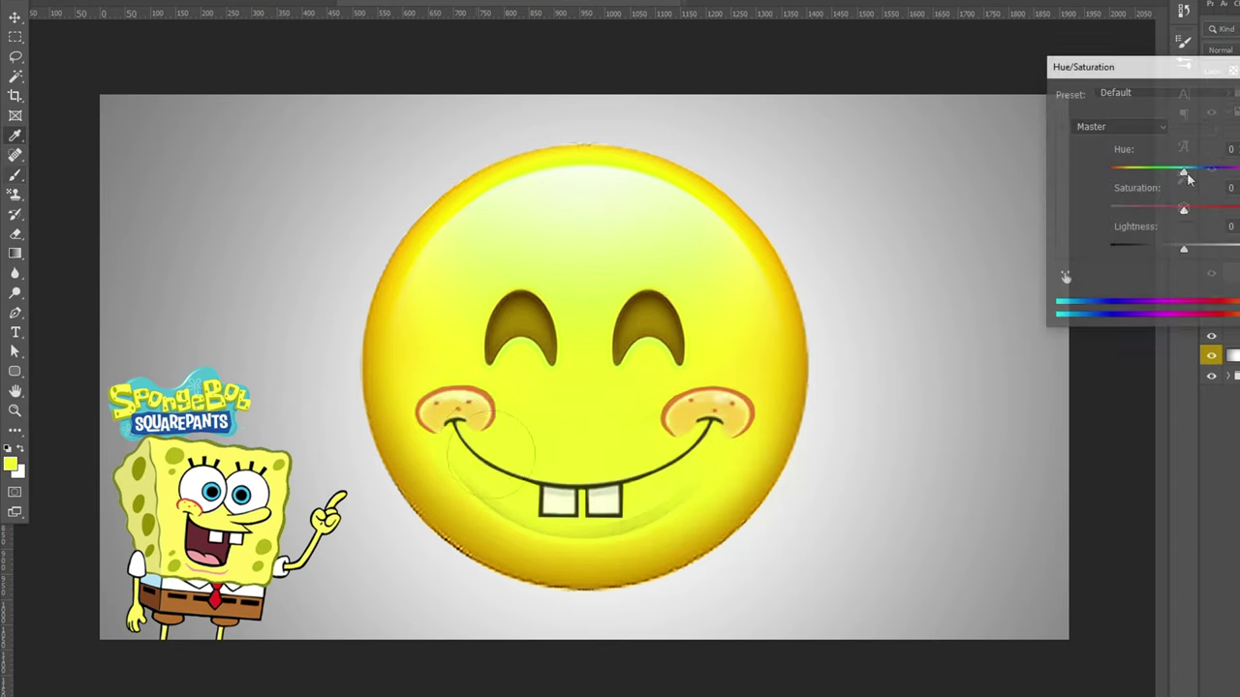
# - Shift the hue of the added cheeks to match the yellow face, and paint round olive-green sponge spots on the face
pyautogui.moveTo(1180, 173)
pyautogui.mouseDown()
pyautogui.moveTo(1162, 172)
pyautogui.moveTo(1188, 173)
pyautogui.mouseUp()
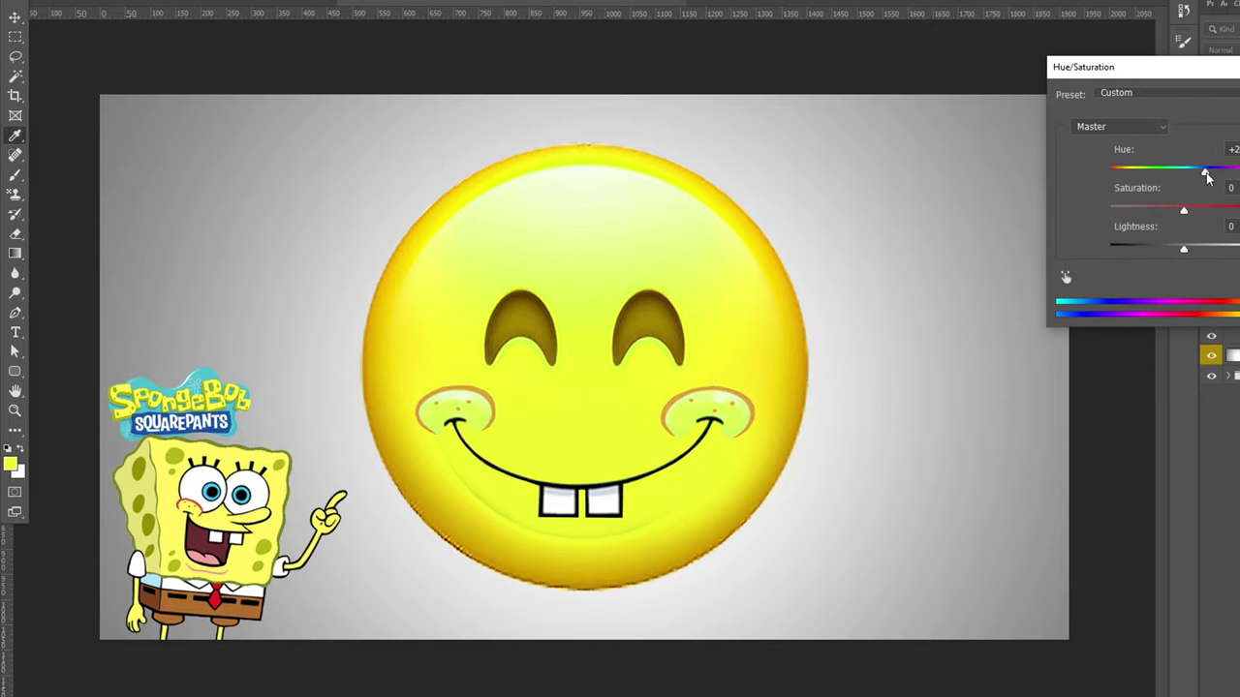
pyautogui.press('Escape')
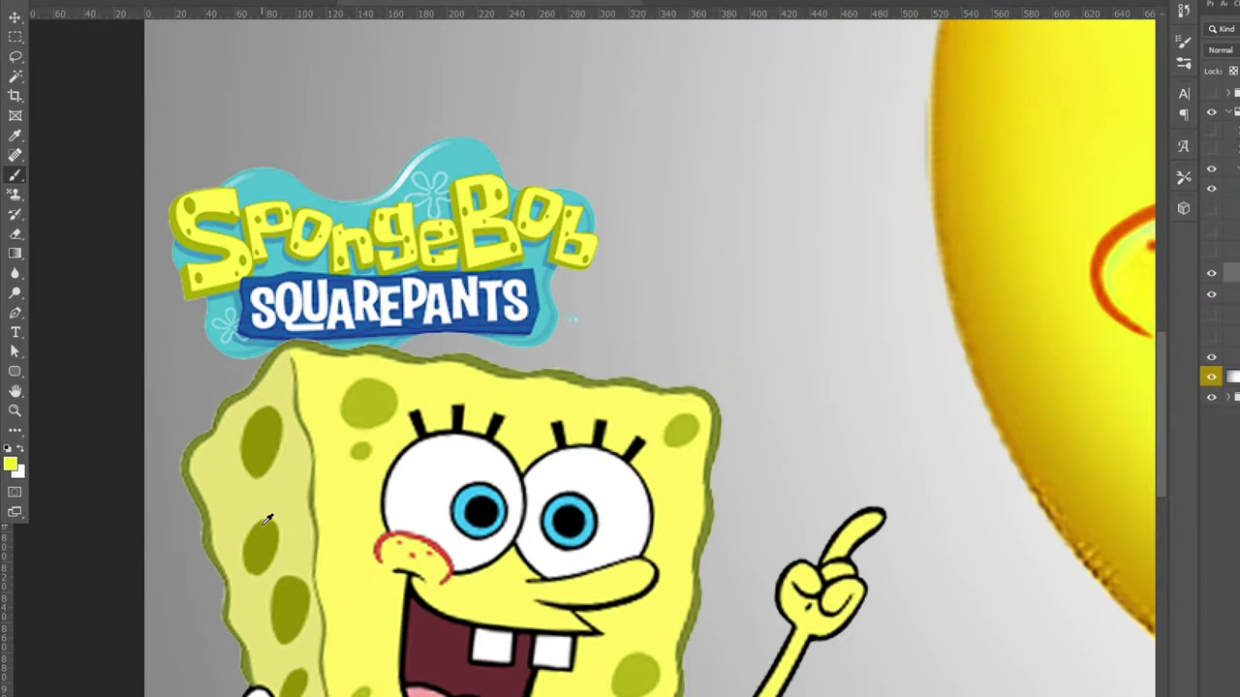
pyautogui.moveTo(664, 414); pyautogui.dragTo(638, 425)
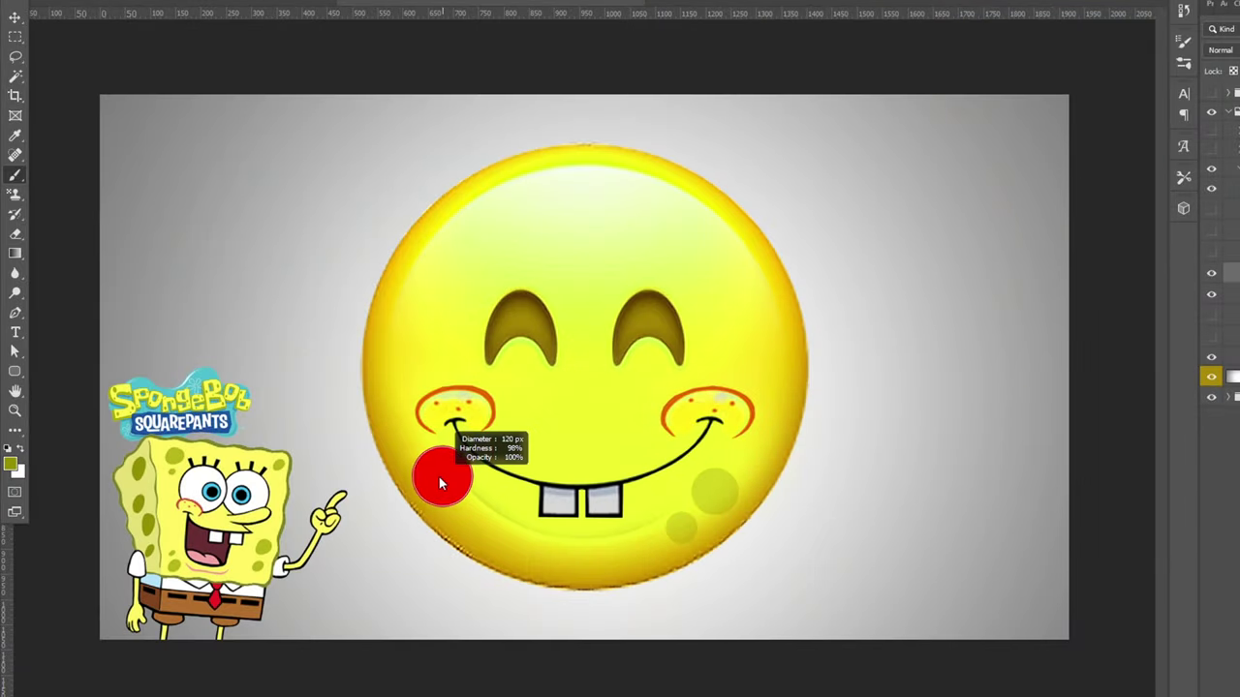
pyautogui.moveTo(439, 477); pyautogui.dragTo(463, 508)
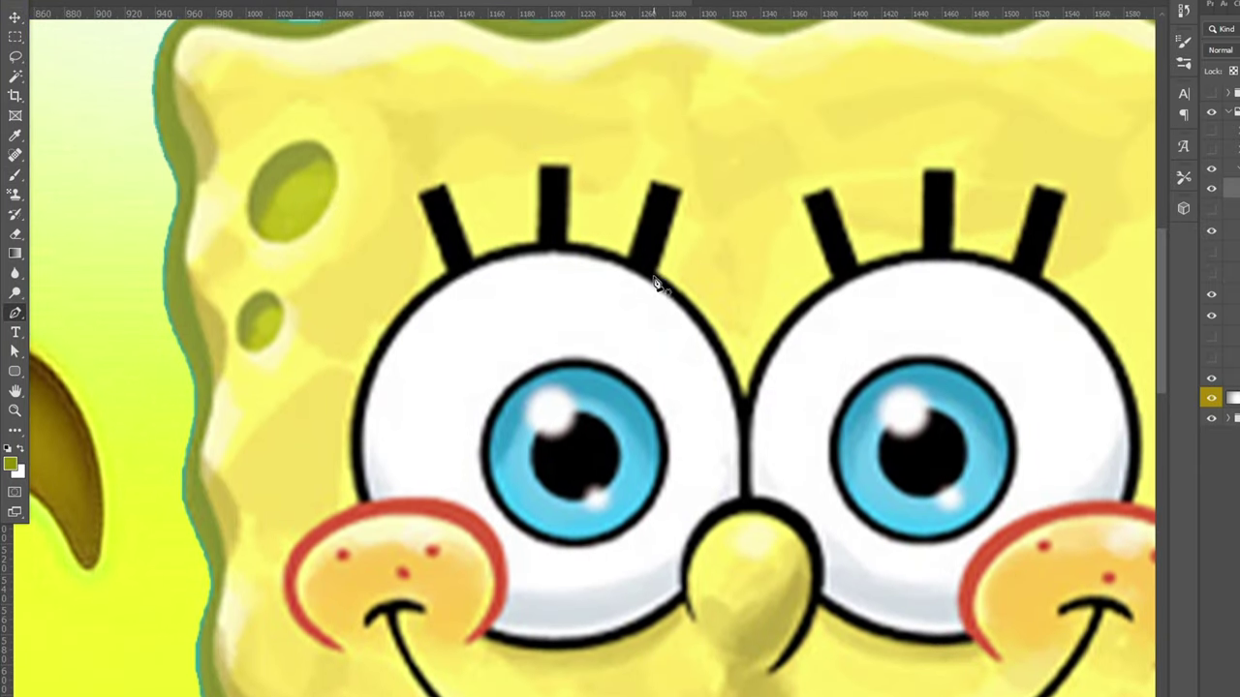
# - Trace a Pen tool path around SpongeBob's eyes, eyelashes and nose in the square reference picture
pyautogui.click(625, 257)
pyautogui.click(569, 244)
pyautogui.click(570, 168)
pyautogui.click(540, 168)
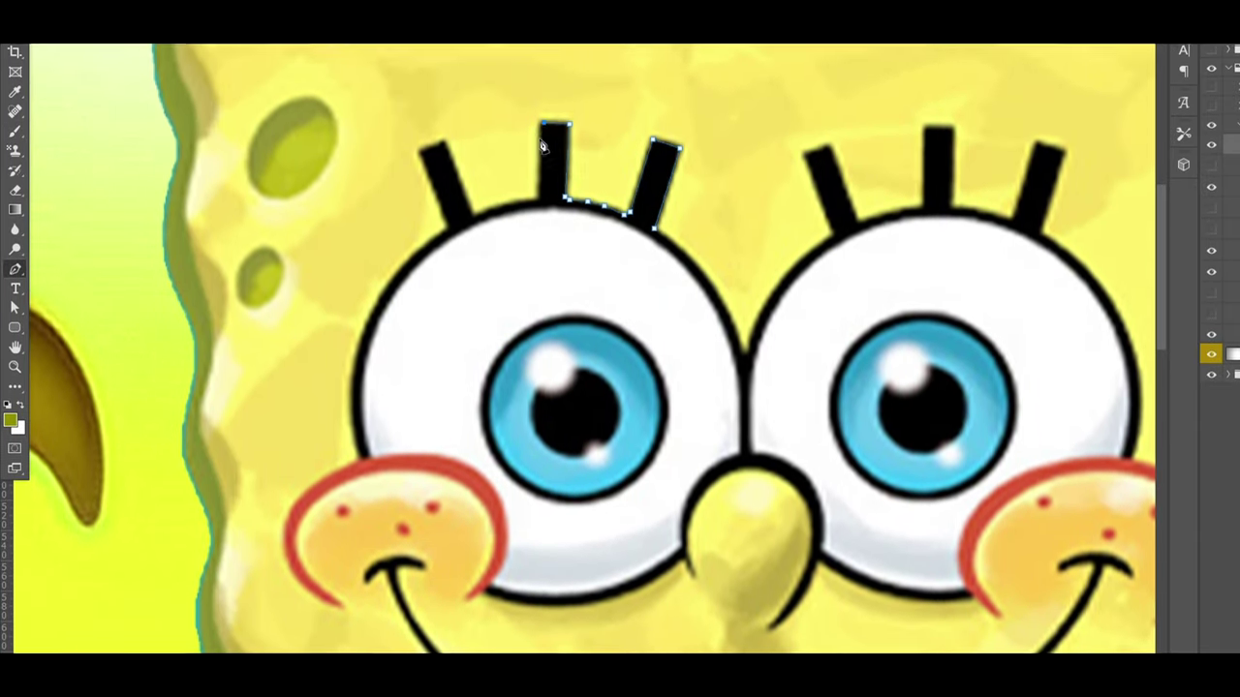
pyautogui.click(540, 244)
pyautogui.click(508, 250)
pyautogui.click(361, 334)
pyautogui.scroll(-2, 358, 339)
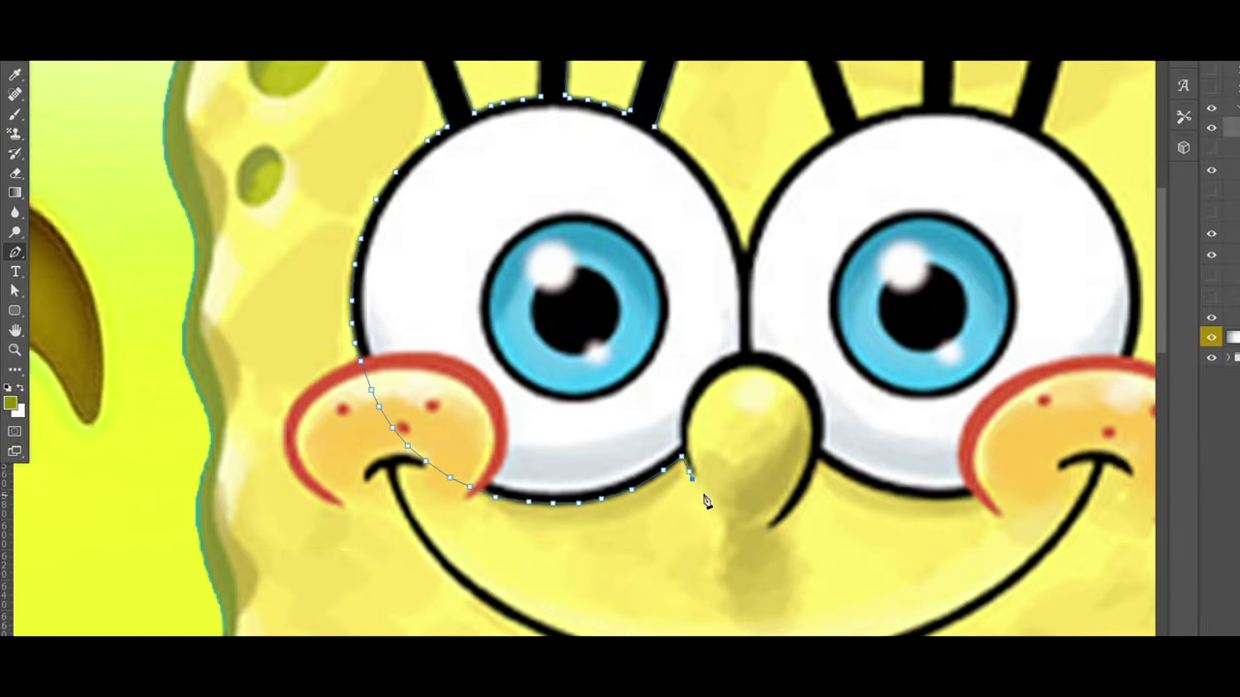
pyautogui.hscroll(5, 970, 505)
pyautogui.moveTo(893, 371); pyautogui.dragTo(821, 201)
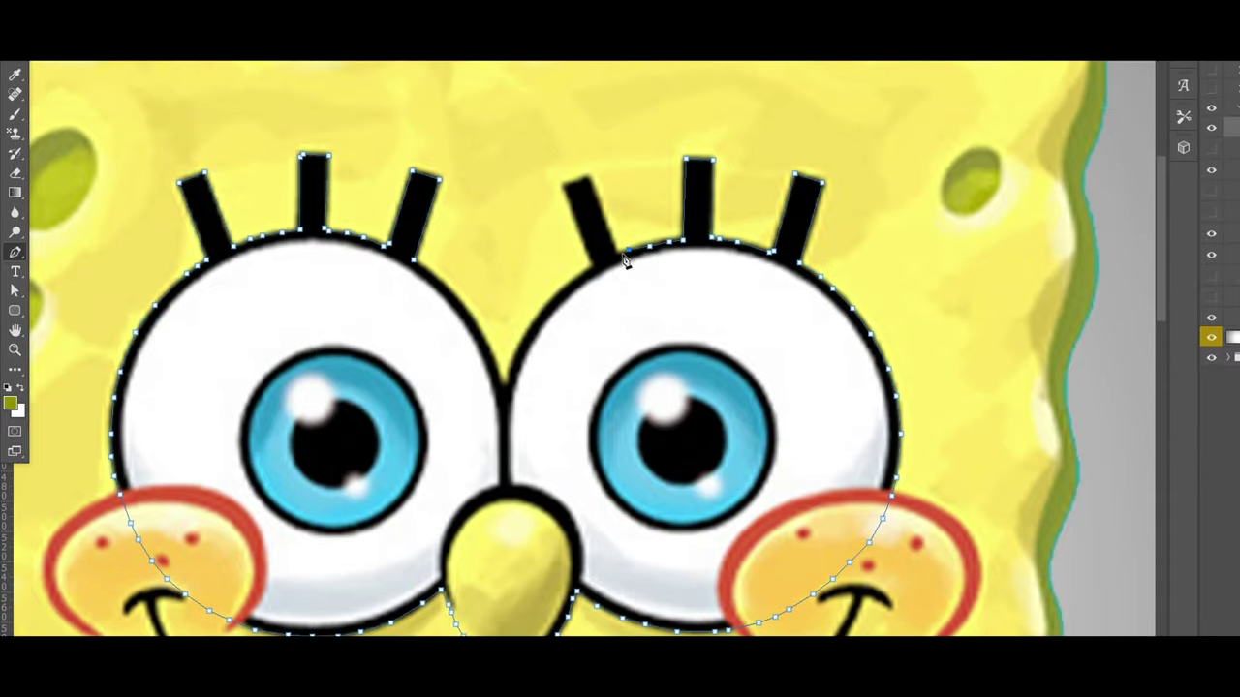
pyautogui.scroll(-2, 512, 381)
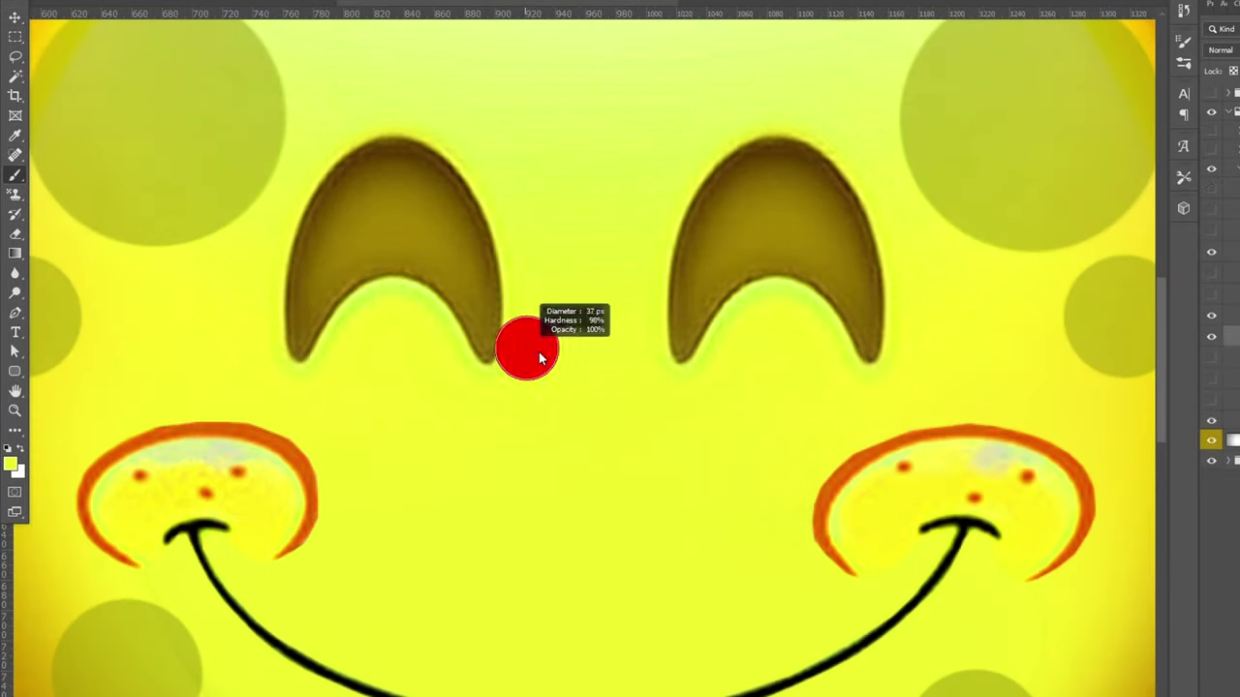
# - Paint yellow over the emoji's original eyes, and fit SpongeBob's cut-out eyes and nose above the smile
pyautogui.moveTo(489, 350)
pyautogui.mouseDown()
pyautogui.moveTo(488, 266)
pyautogui.moveTo(463, 171)
pyautogui.moveTo(416, 142)
pyautogui.moveTo(338, 207)
pyautogui.mouseUp()
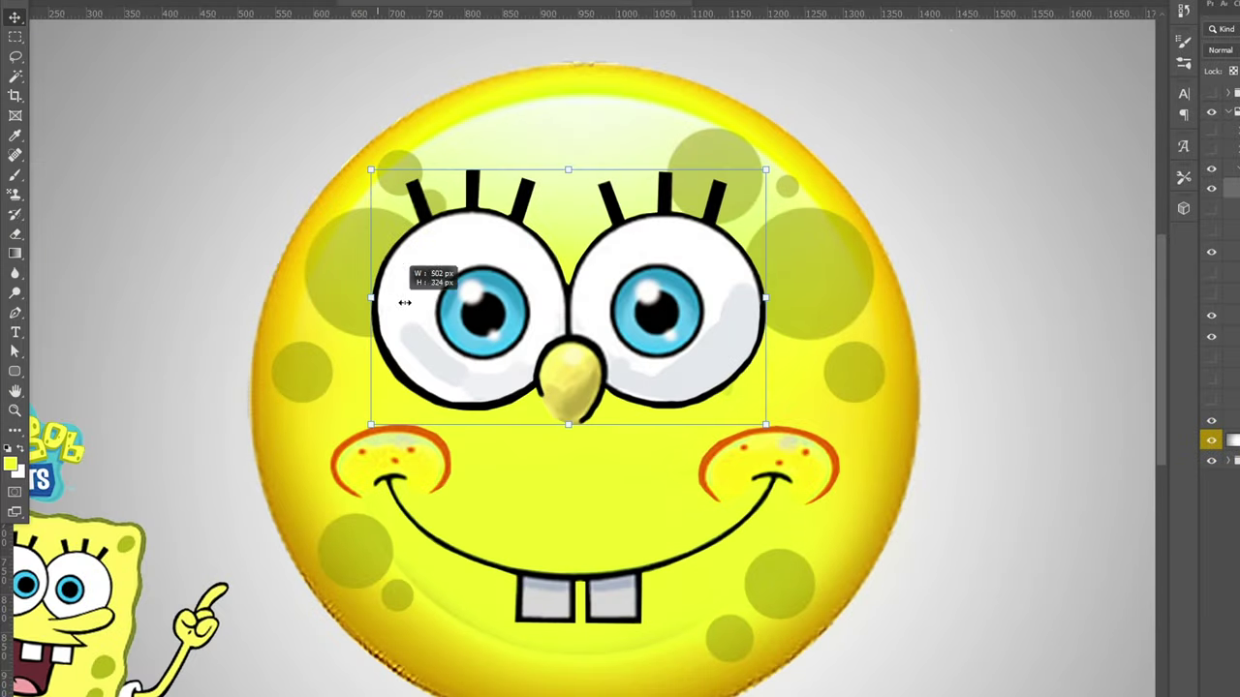
pyautogui.moveTo(405, 302); pyautogui.dragTo(463, 303)
pyautogui.moveTo(668, 312); pyautogui.dragTo(662, 341)
pyautogui.moveTo(584, 216); pyautogui.dragTo(566, 255)
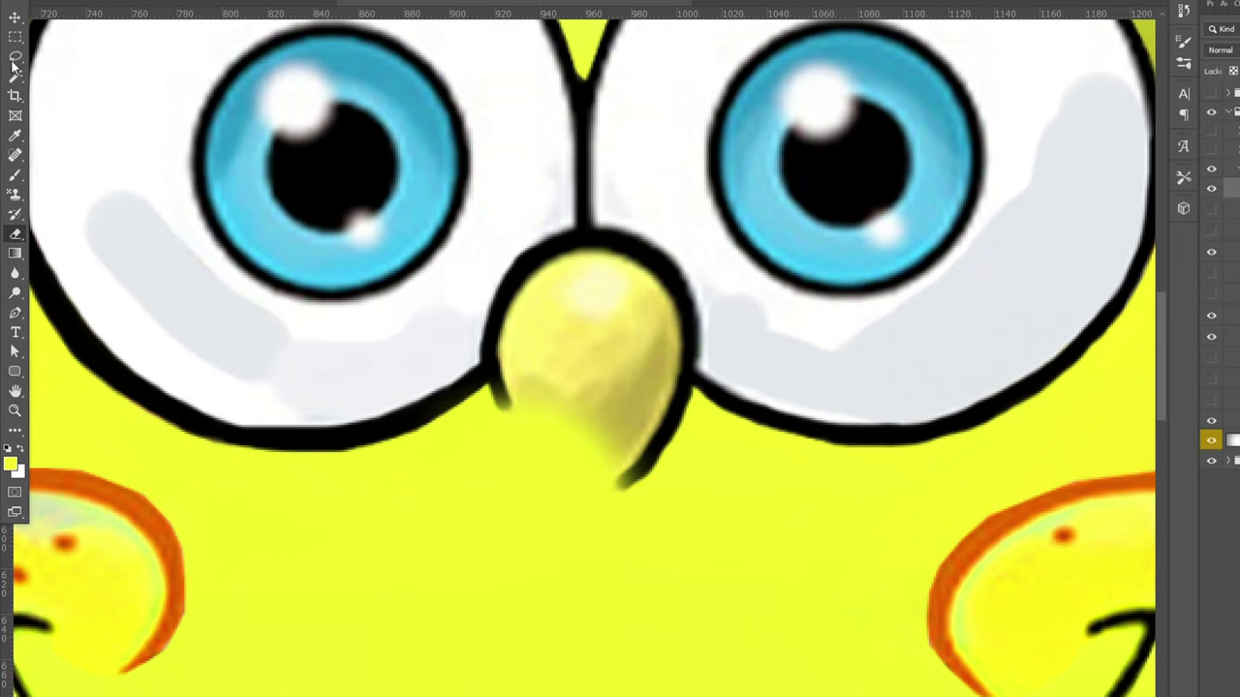
# - Adjust the hue and raise the saturation of the cut-out eyes and nose to match the face's yellow
pyautogui.hotkey('ctrl', 'u')
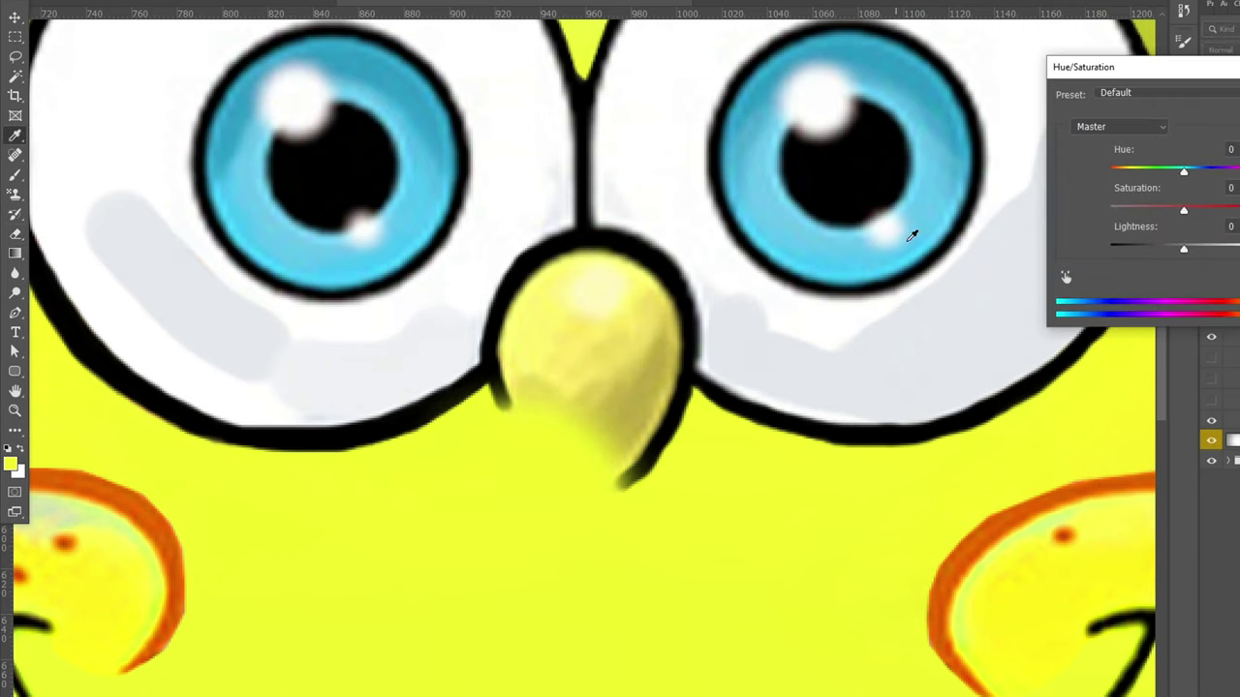
pyautogui.moveTo(1180, 175); pyautogui.dragTo(1199, 176)
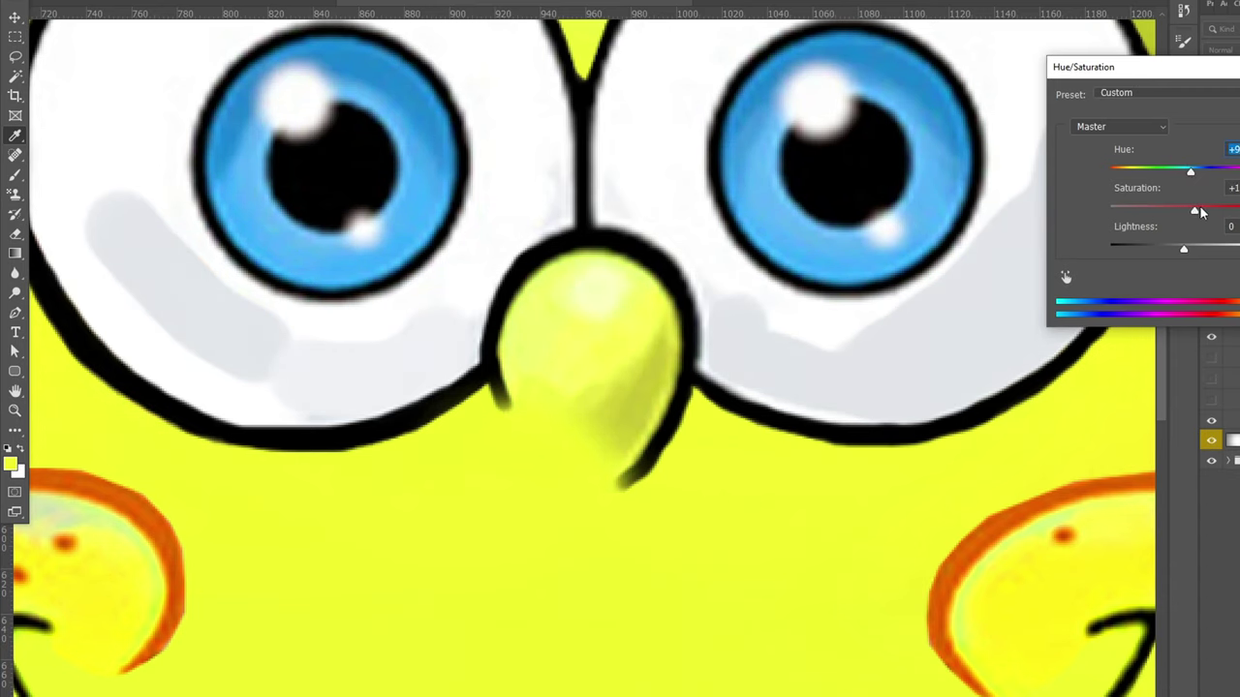
pyautogui.press('Return')
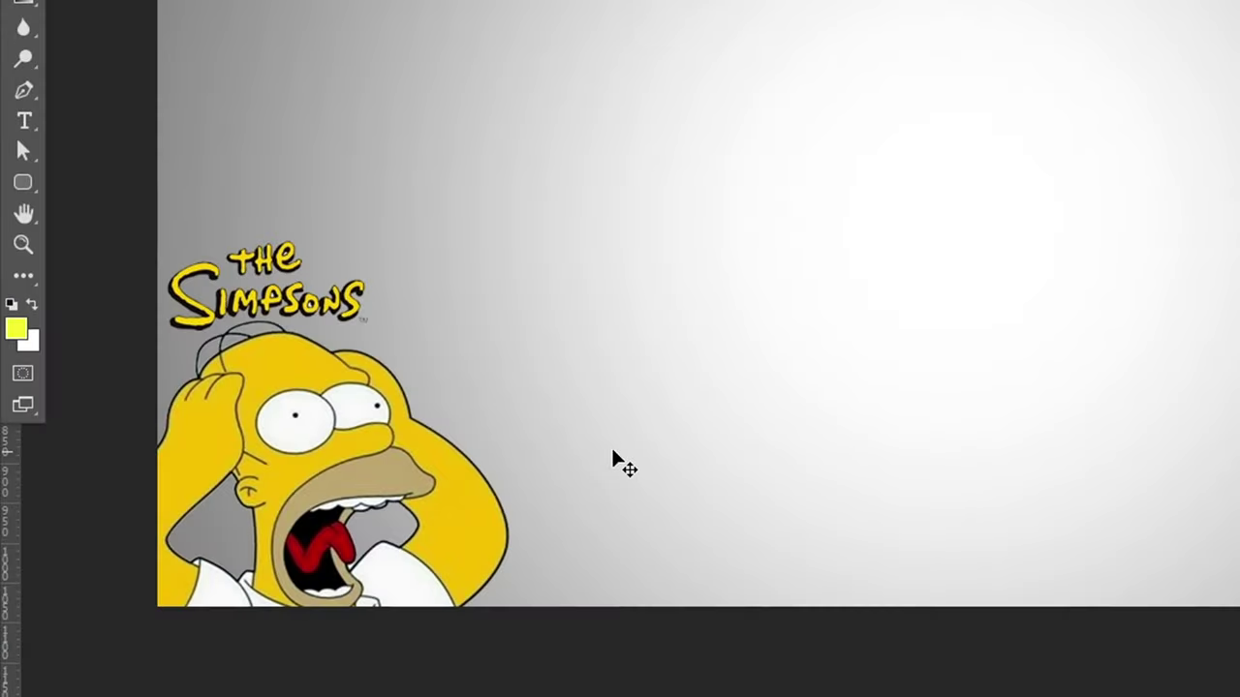
# - Show the hidden screaming emoji layer for the Simpsons design and position it at the canvas centre
pyautogui.moveTo(614, 462); pyautogui.dragTo(695, 470)
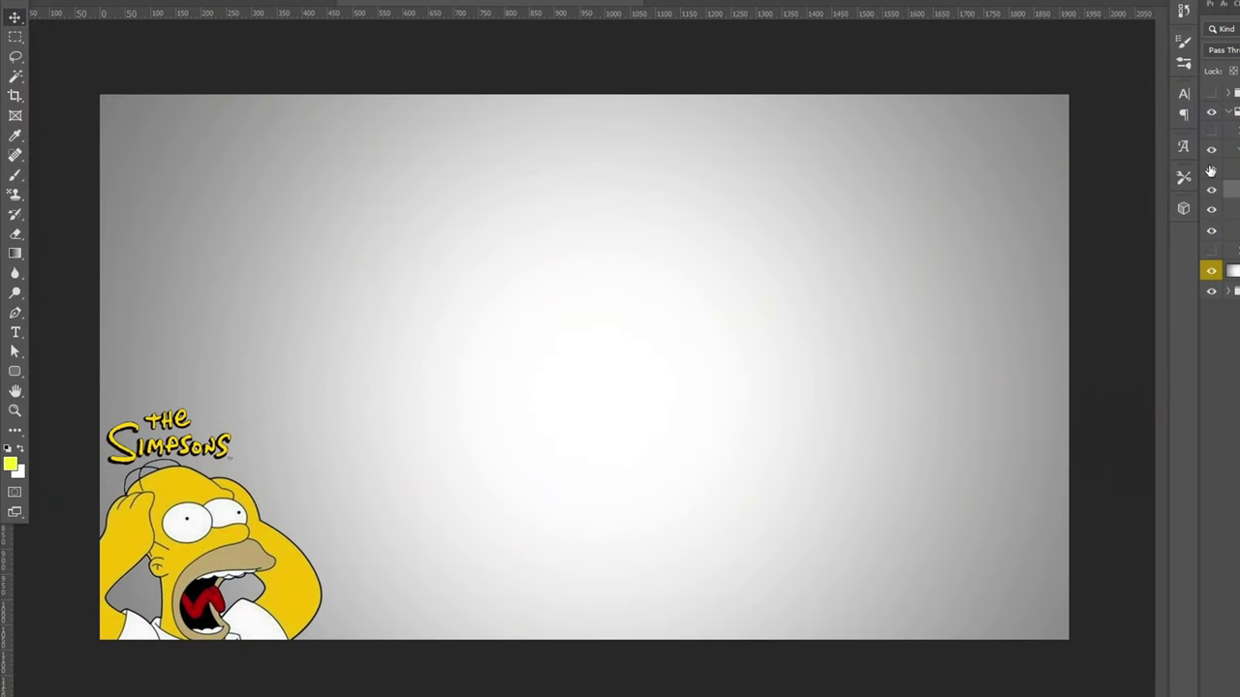
pyautogui.click(1210, 170)
pyautogui.moveTo(578, 354)
pyautogui.mouseDown()
pyautogui.moveTo(587, 321)
pyautogui.moveTo(589, 352)
pyautogui.moveTo(587, 340)
pyautogui.mouseUp()
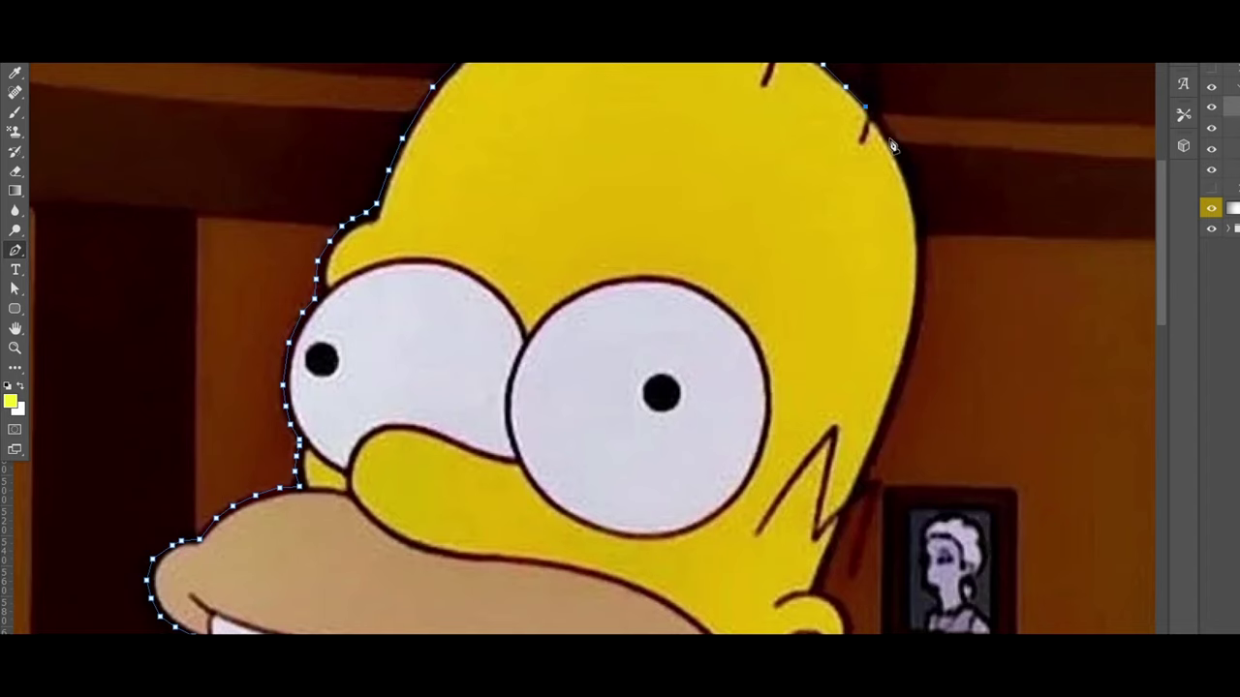
# - Finish the Pen tool path around Homer's head and shoulders and convert it to a selection
pyautogui.scroll(-2, 916, 357)
pyautogui.click(891, 347)
pyautogui.click(865, 416)
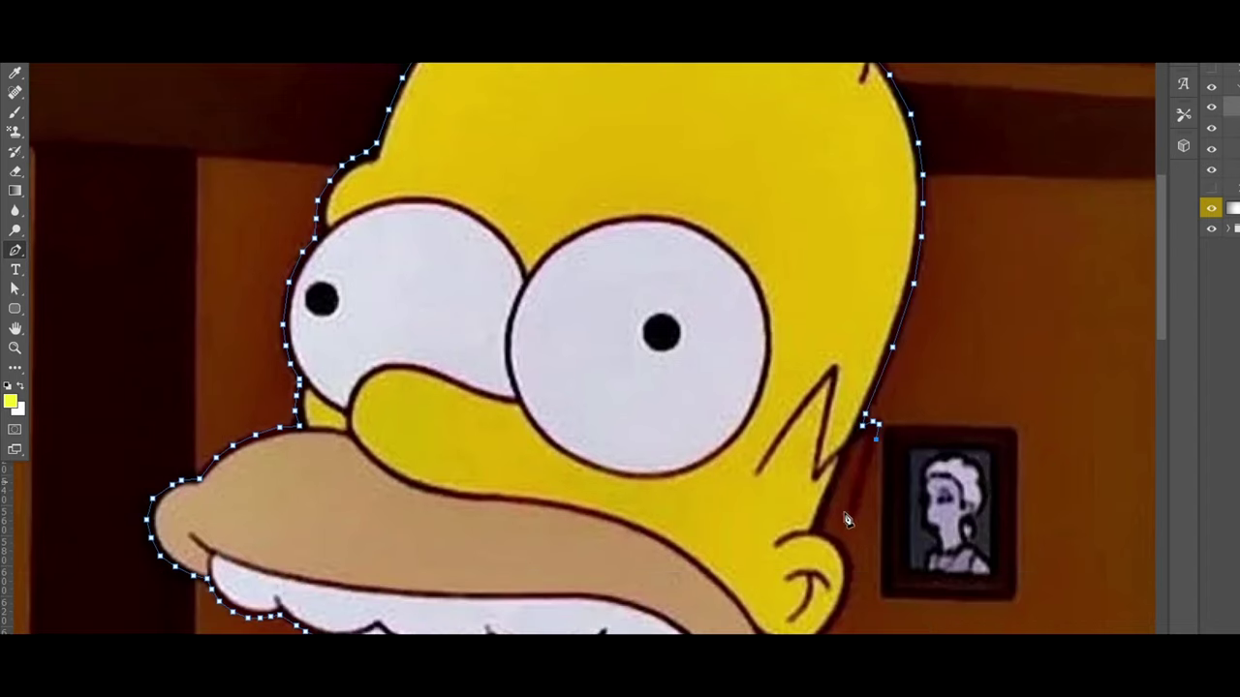
pyautogui.scroll(-4, 856, 579)
pyautogui.click(843, 470)
pyautogui.scroll(-3, 794, 575)
pyautogui.click(791, 573)
pyautogui.scroll(-4, 793, 571)
pyautogui.click(809, 544)
pyautogui.rightClick(689, 90)
pyautogui.click(741, 159)
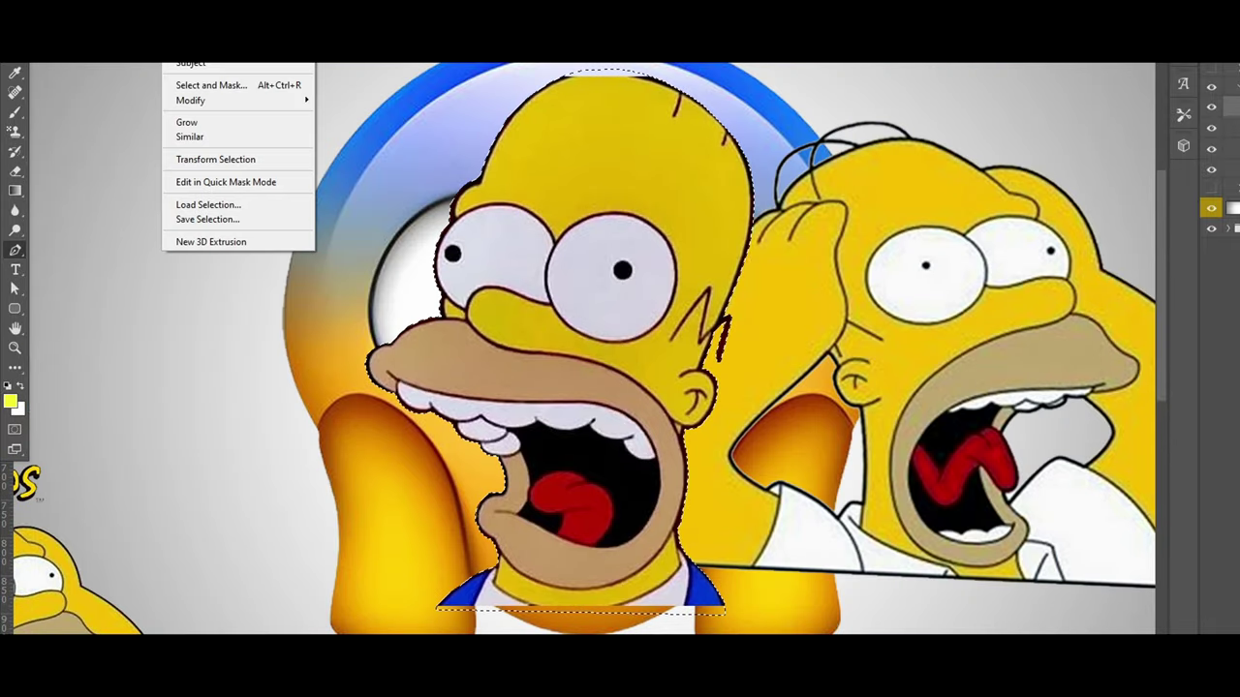
pyautogui.press('Escape')
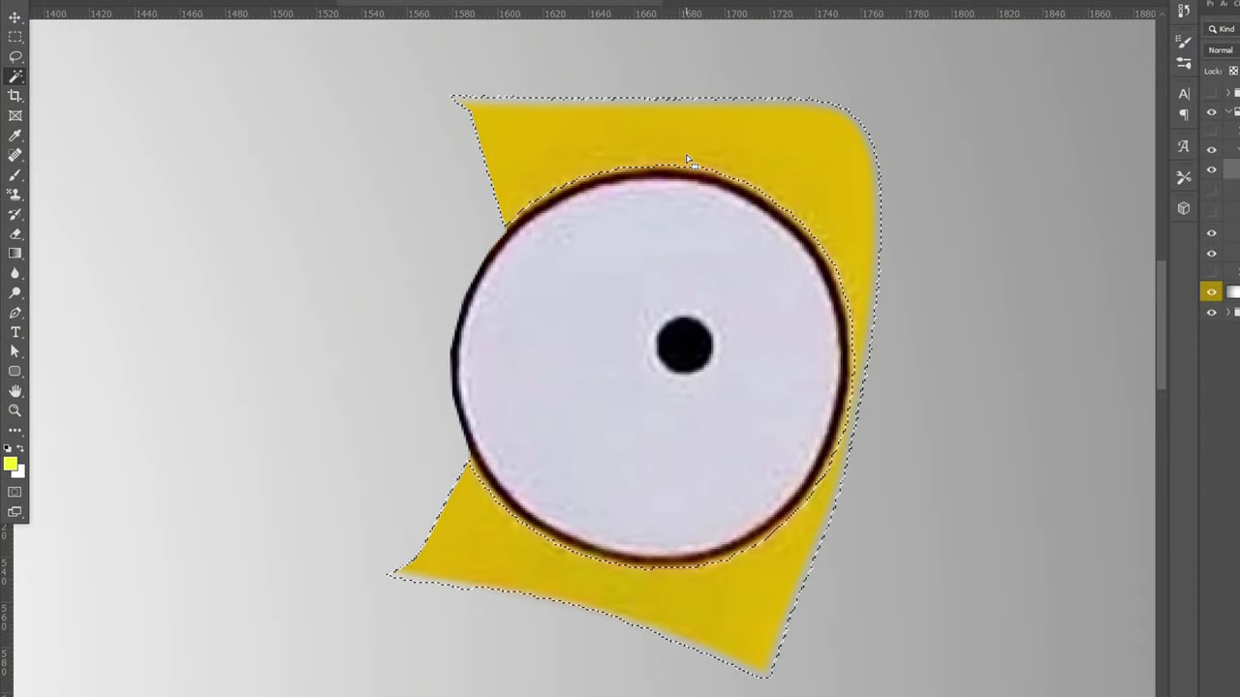
# - Delete the selected yellow skin around Homer's cut-out eye
pyautogui.press('Delete')
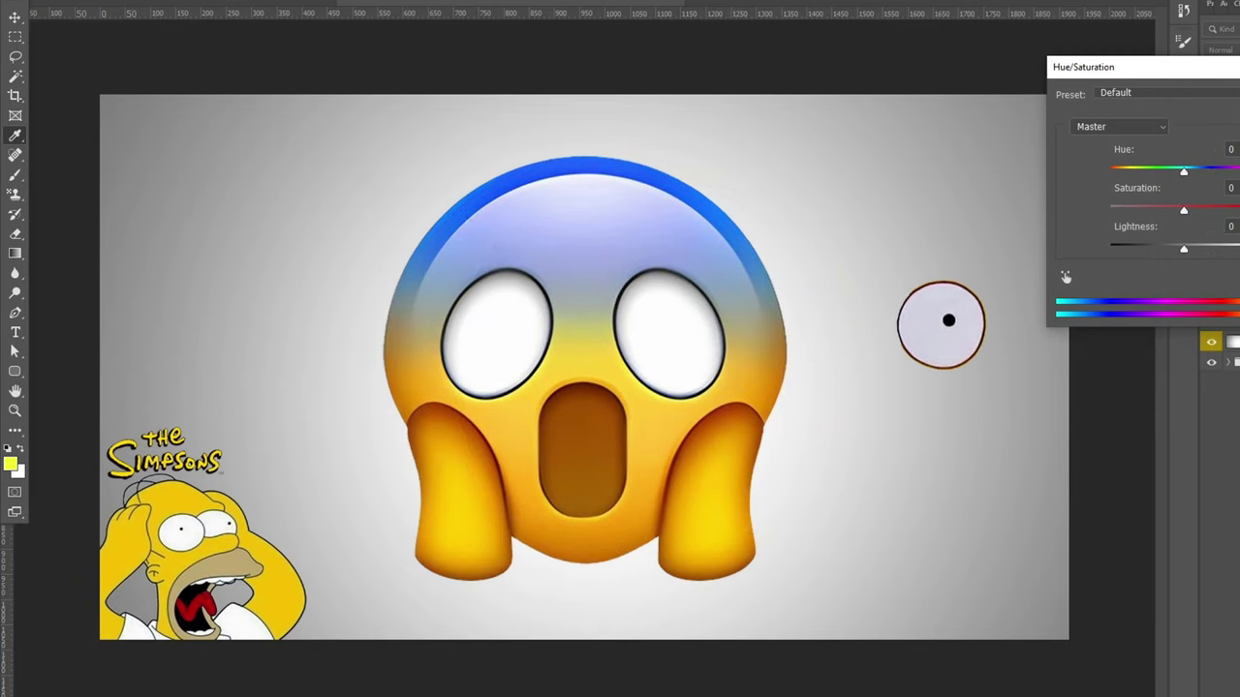
# - Colorize the screaming emoji with hue 42 and saturation 58
pyautogui.hotkey('alt', 'o')
pyautogui.hotkey('alt', 'o')
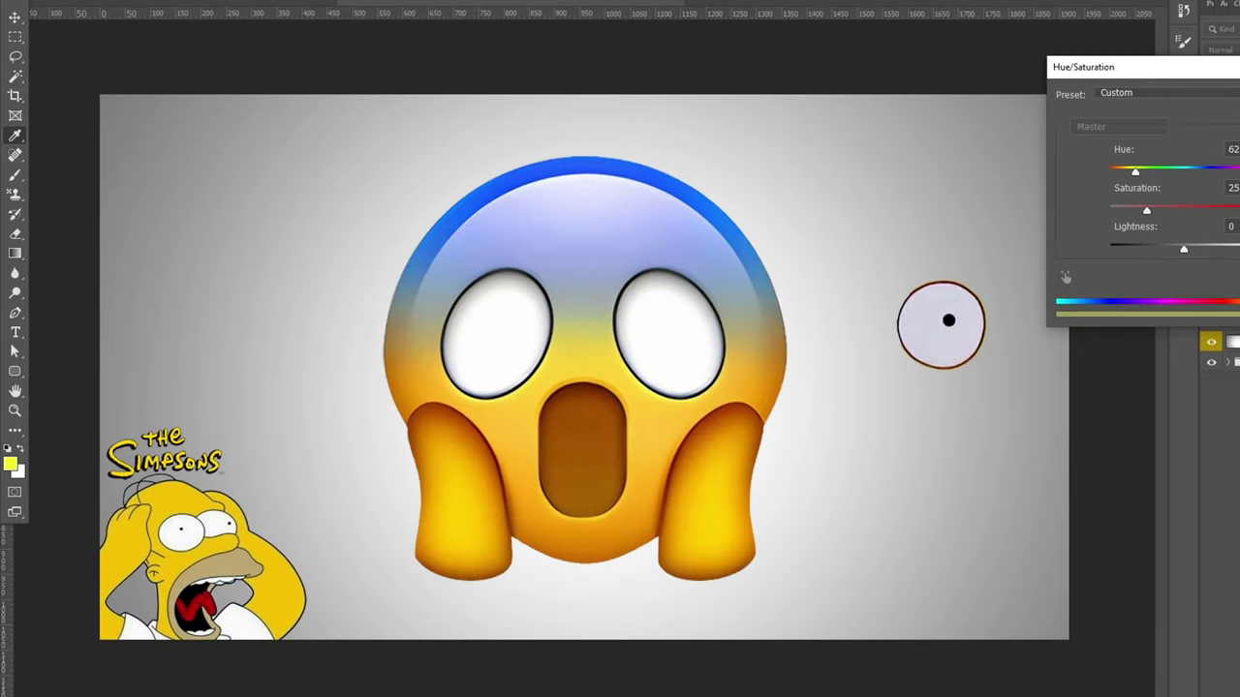
pyautogui.moveTo(1217, 210); pyautogui.dragTo(1198, 211)
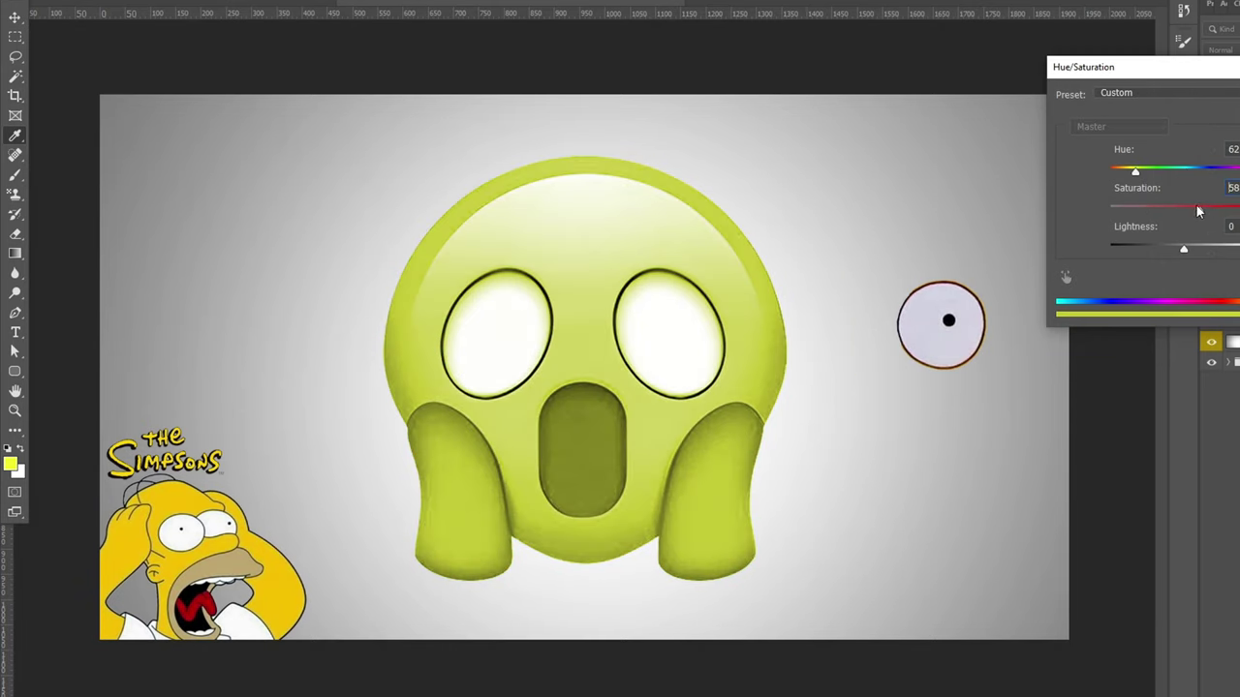
pyautogui.moveTo(1162, 173); pyautogui.dragTo(1129, 165)
pyautogui.press('Return')
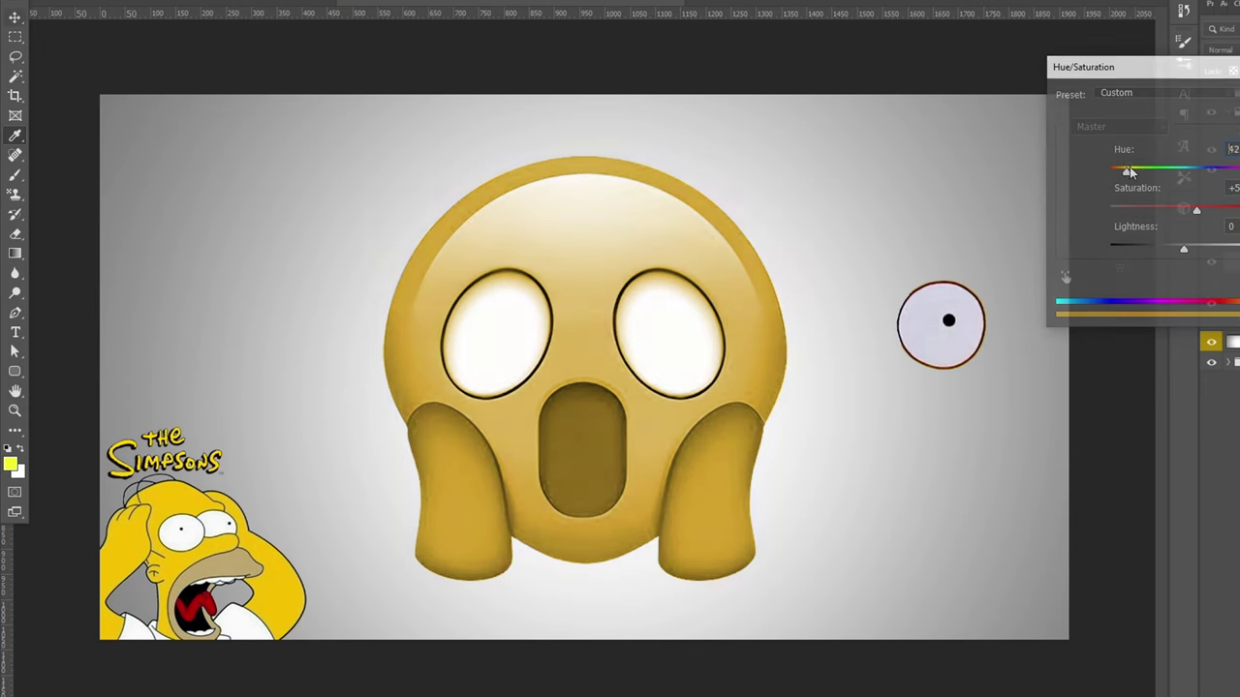
# - Fit Homer's cut-out eye over the emoji's left eye and place a horizontally flipped copy over the right eye
pyautogui.moveTo(841, 363); pyautogui.dragTo(413, 358)
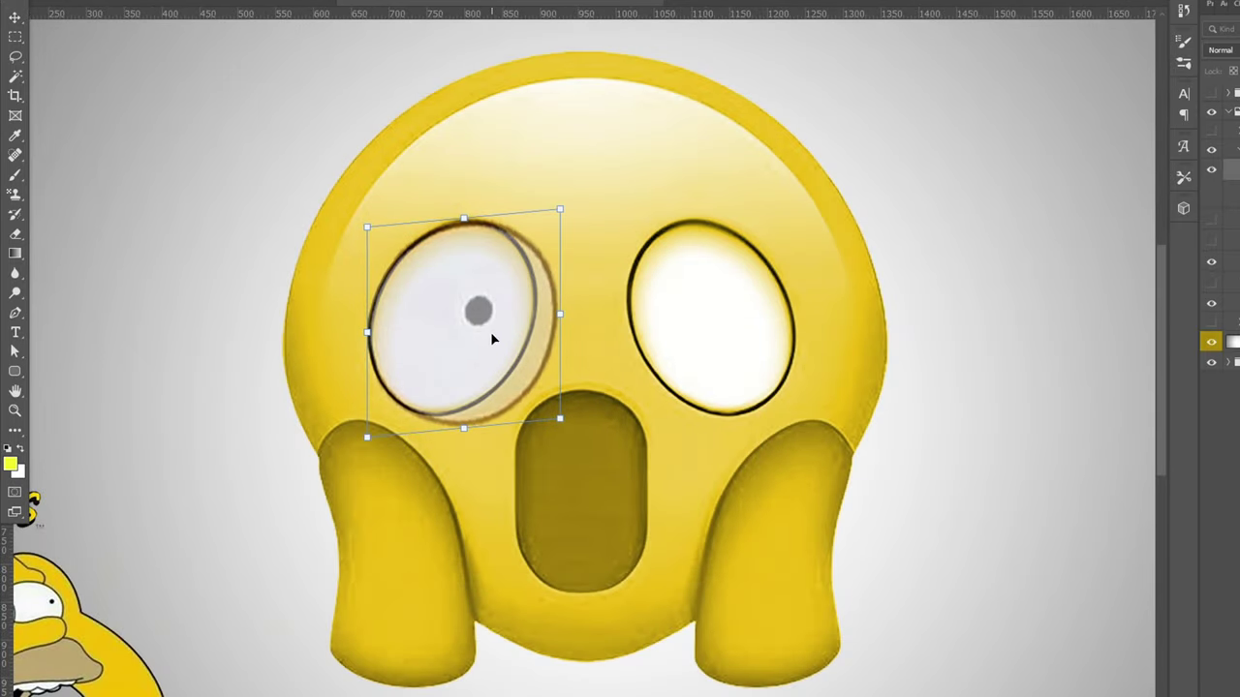
pyautogui.moveTo(559, 319); pyautogui.dragTo(542, 291)
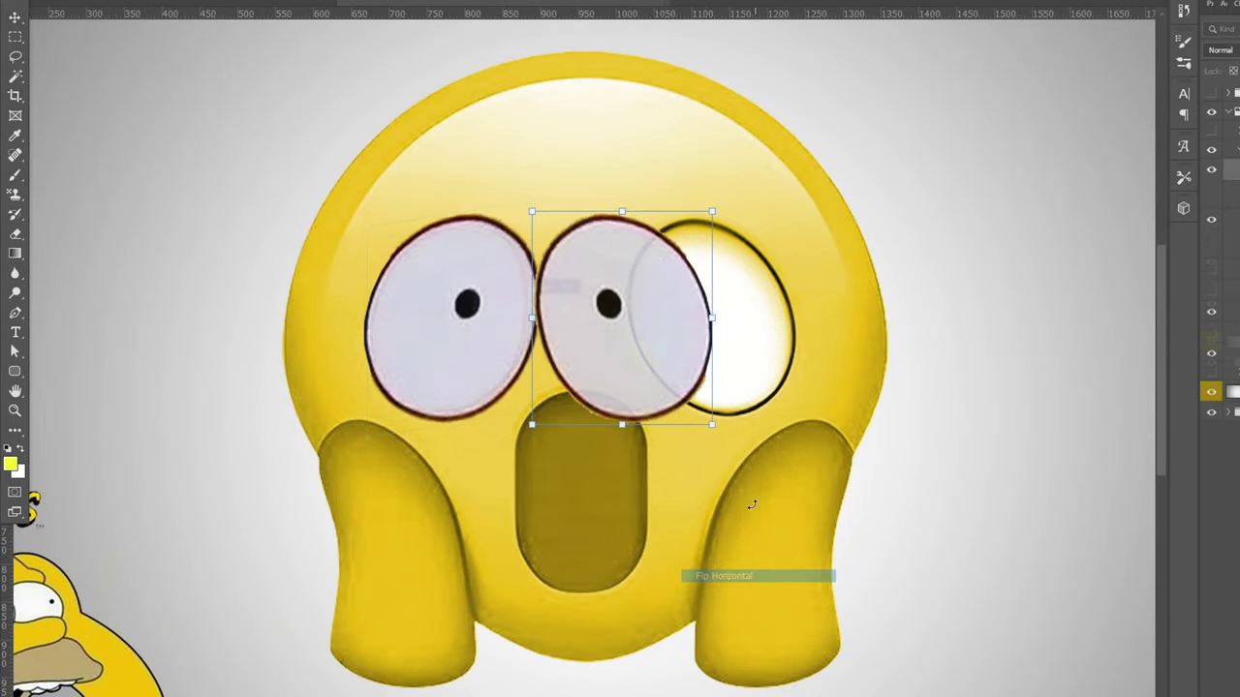
pyautogui.press('Return')
pyautogui.moveTo(676, 311); pyautogui.dragTo(753, 315)
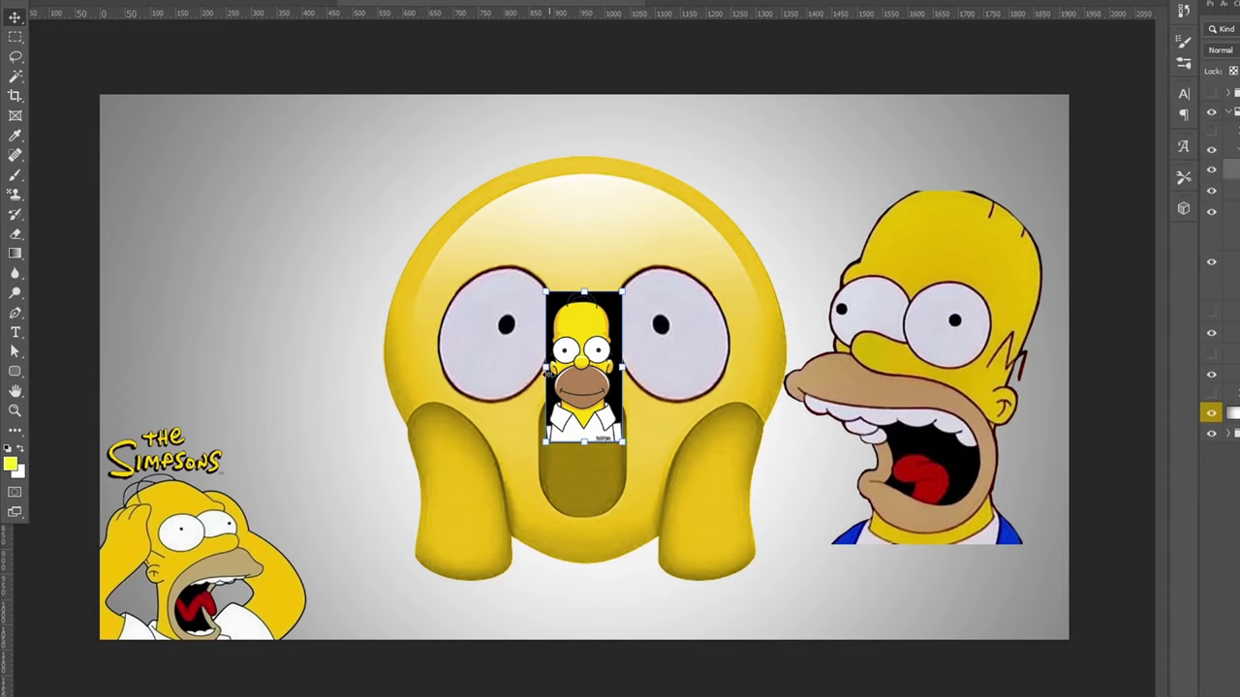
# - Enlarge the front-facing Homer picture to about the emoji's width for the ears, and show the hidden cut-out Homer head
pyautogui.moveTo(548, 368); pyautogui.dragTo(376, 372)
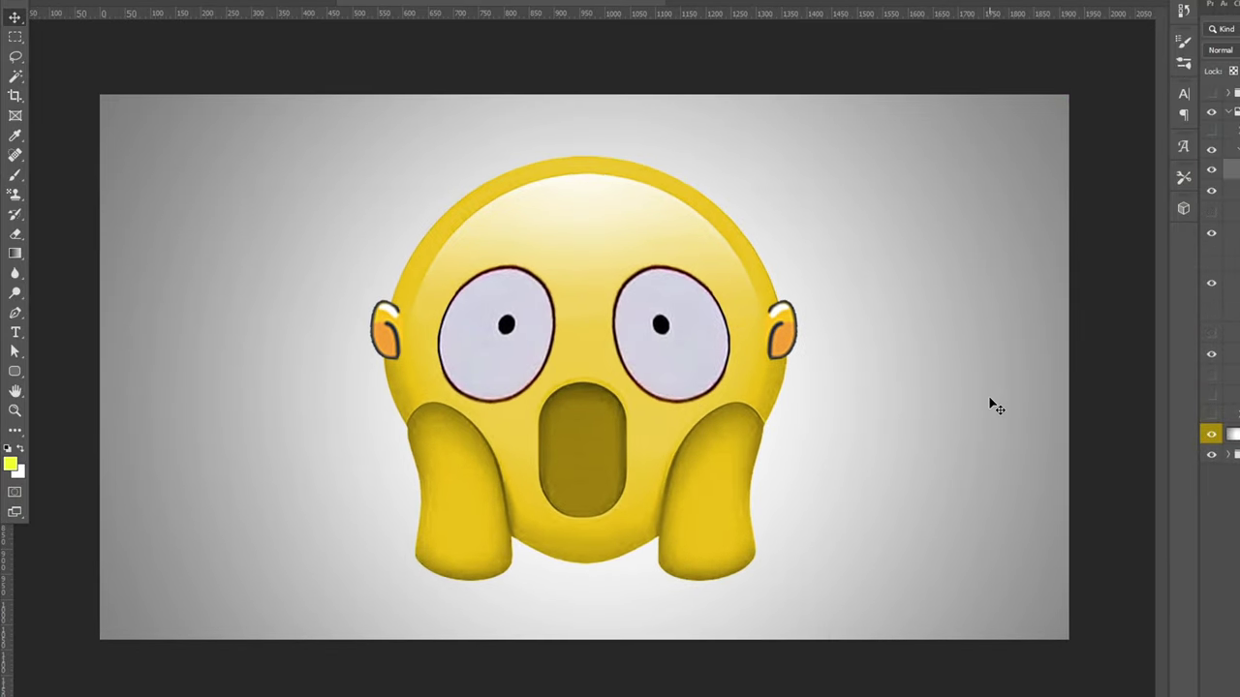
pyautogui.click(1212, 213)
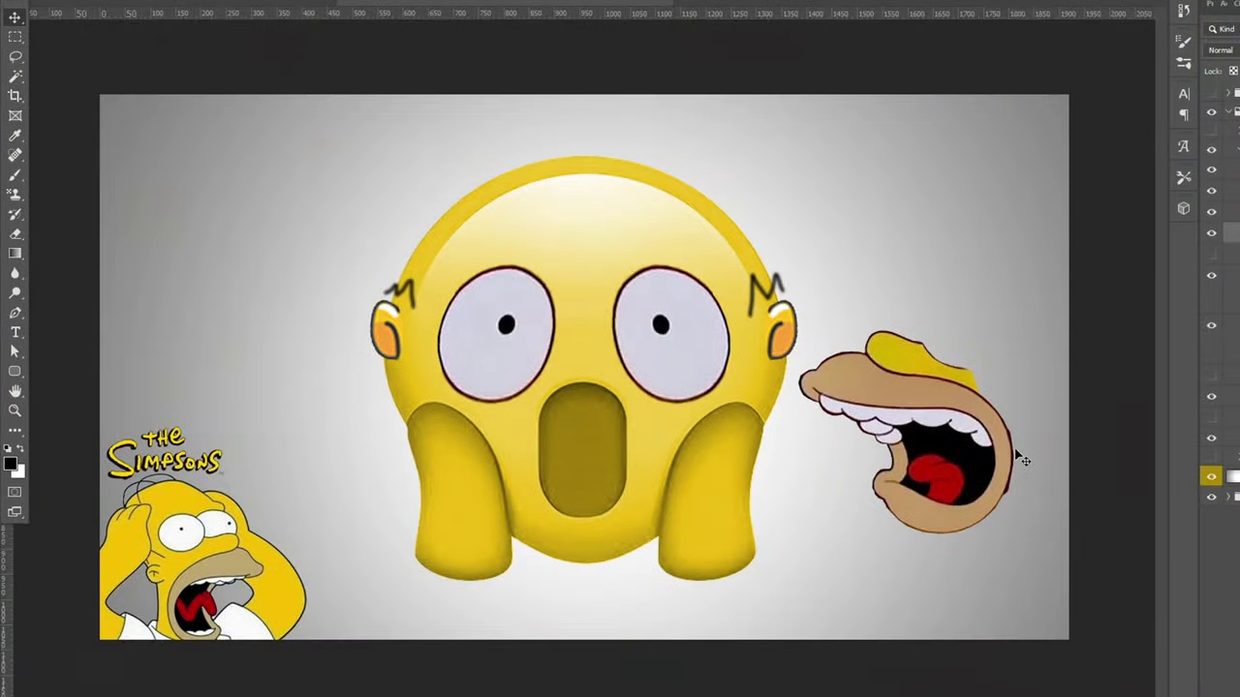
# - Move Homer's cut-out mouth and nose onto the emoji face and paint yellow over the emoji's original mouth
pyautogui.moveTo(1024, 459); pyautogui.dragTo(657, 469)
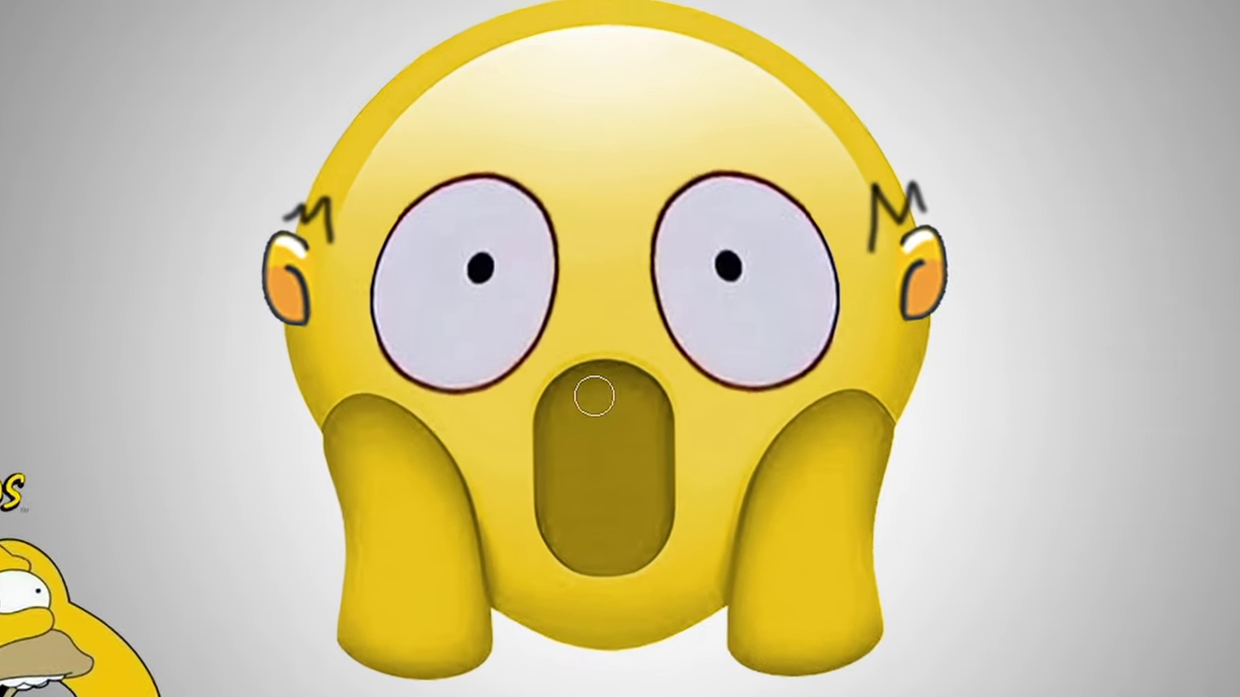
pyautogui.moveTo(598, 385)
pyautogui.mouseDown()
pyautogui.moveTo(549, 407)
pyautogui.moveTo(570, 406)
pyautogui.moveTo(564, 418)
pyautogui.moveTo(576, 390)
pyautogui.moveTo(649, 409)
pyautogui.mouseUp()
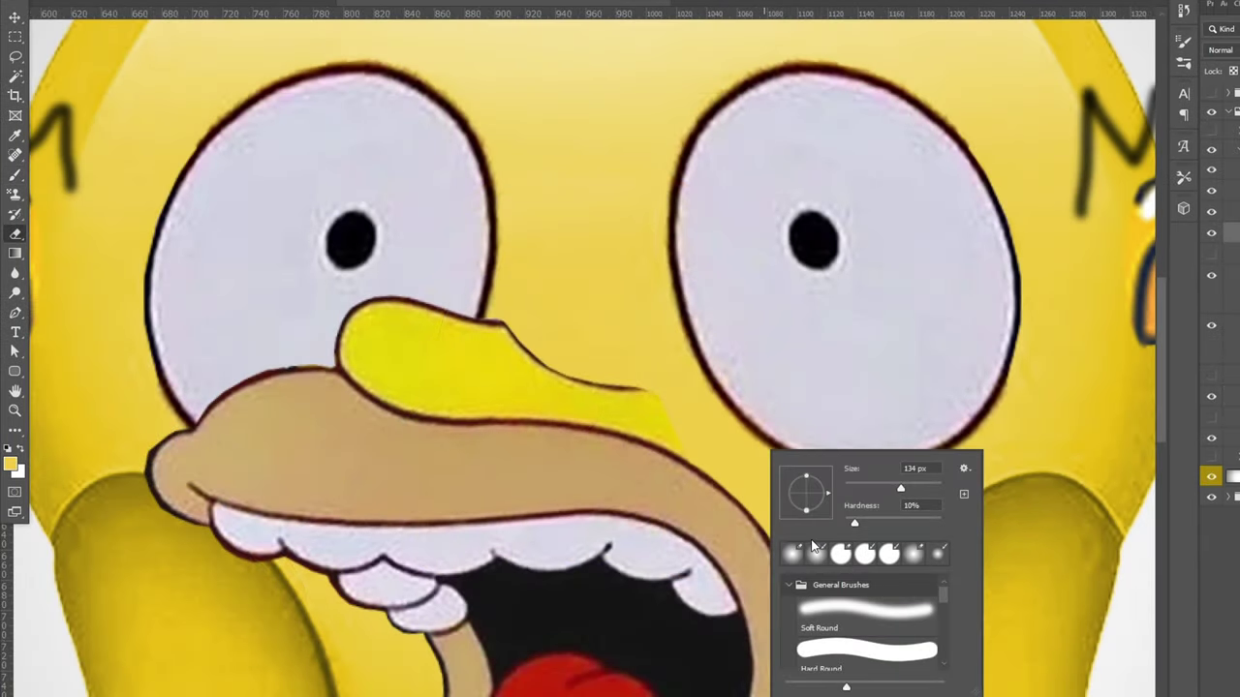
# - Erase the hard outline and excess yellow at the inner end of Homer's nose with a soft eraser
pyautogui.click(691, 346)
pyautogui.moveTo(694, 392); pyautogui.dragTo(674, 355)
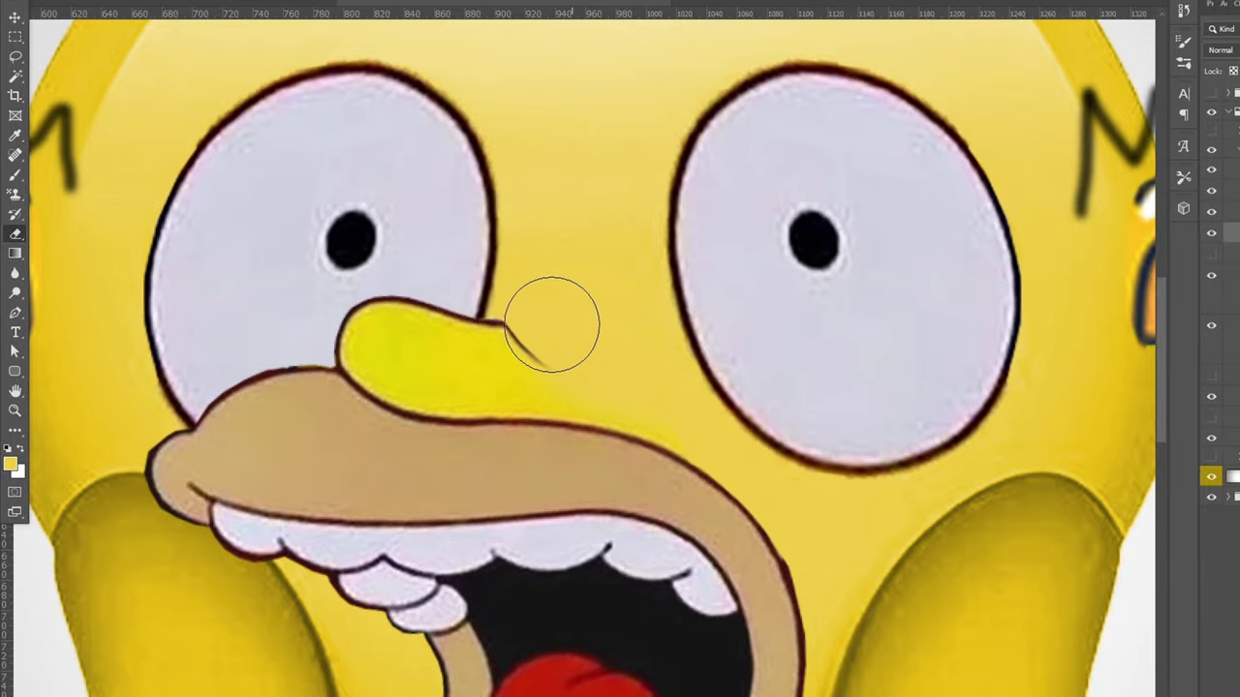